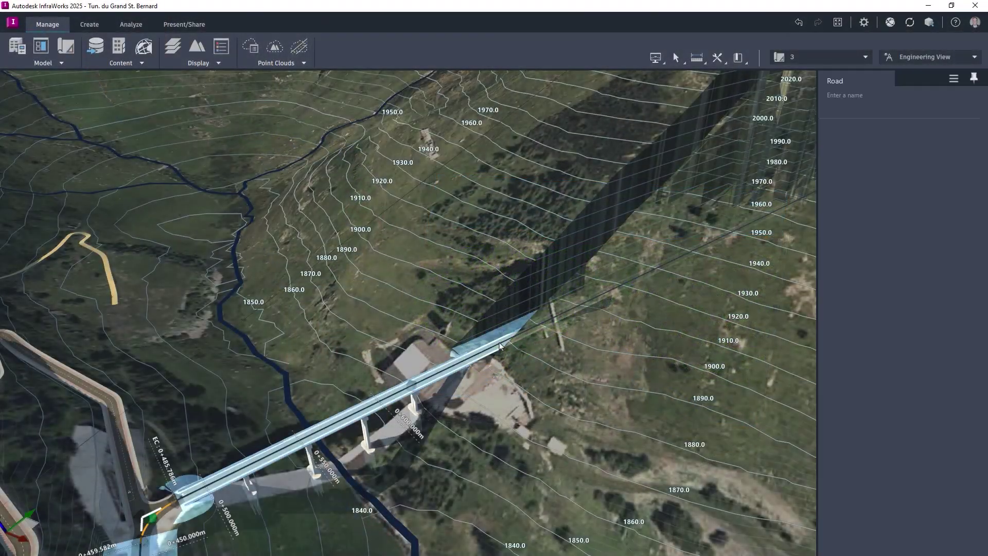
Start a tunnel on the road with its start station at 0+665.284.
{"action": "right_click", "coordinate": [502, 345]}
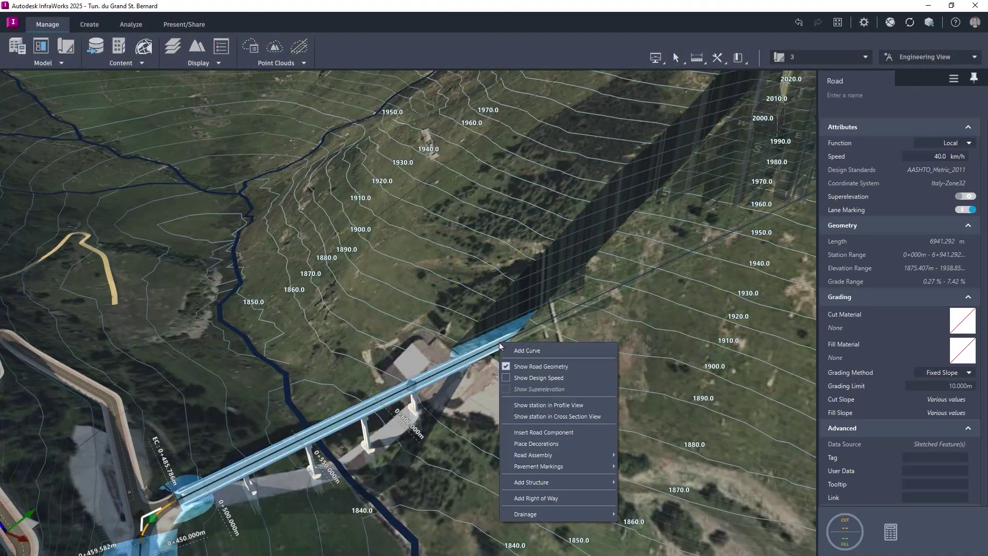
{"action": "left_click", "coordinate": [638, 495]}
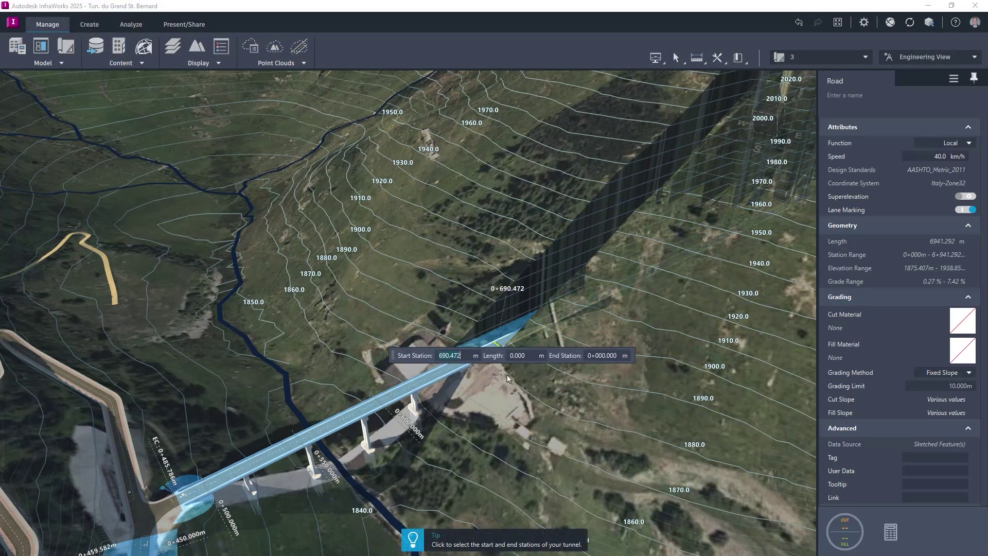
{"action": "left_click", "coordinate": [486, 354]}
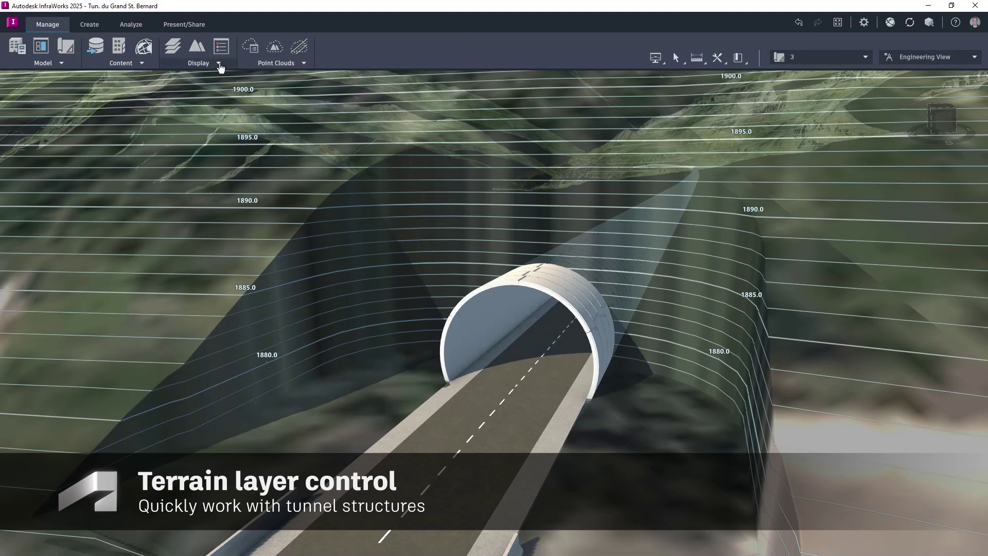
Hide the Ground Surface layer to view the tunnel end, then show it again.
{"action": "left_click", "coordinate": [220, 68]}
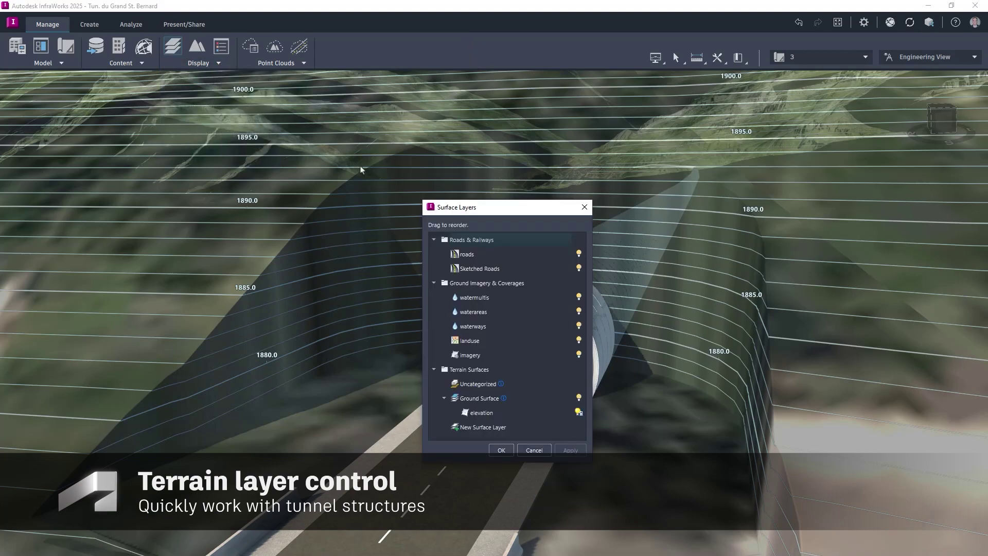
{"action": "left_click", "coordinate": [579, 397]}
{"action": "left_click", "coordinate": [570, 452]}
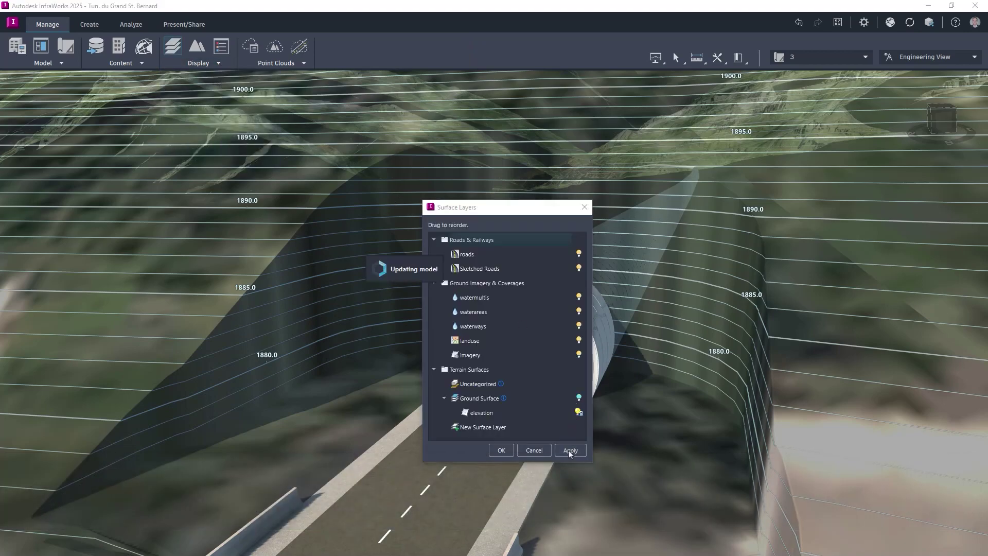
{"action": "left_click", "coordinate": [502, 450]}
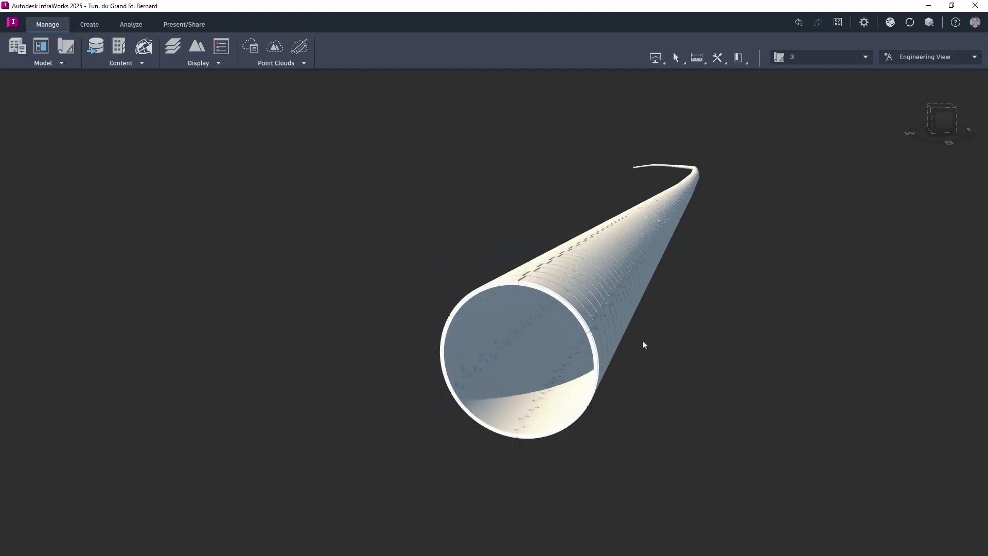
{"action": "scroll", "coordinate": [684, 298], "scroll_direction": "up", "scroll_amount": 5}
{"action": "scroll", "coordinate": [677, 287], "scroll_direction": "up", "scroll_amount": 3}
{"action": "left_click_drag", "start_coordinate": [676, 286], "coordinate": [496, 338]}
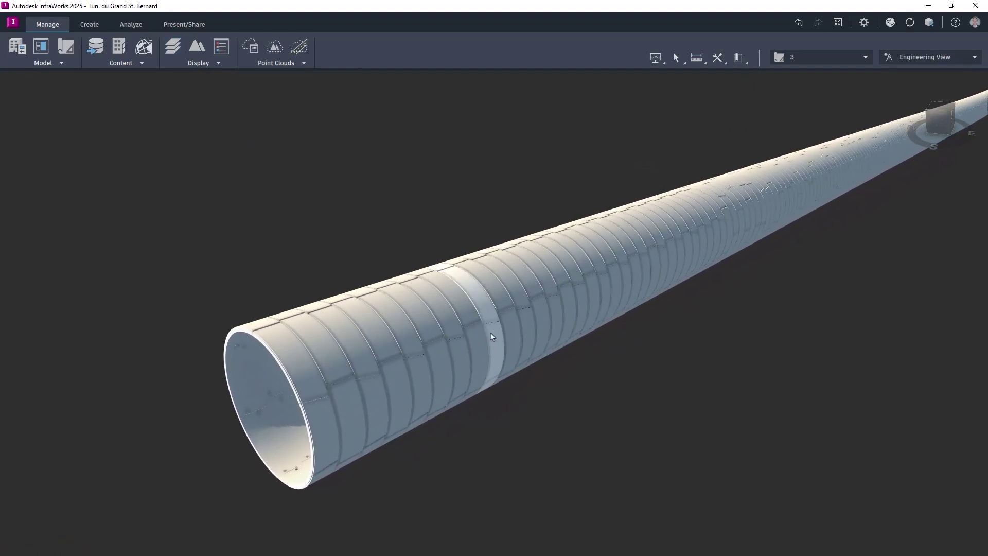
{"action": "left_click", "coordinate": [199, 62]}
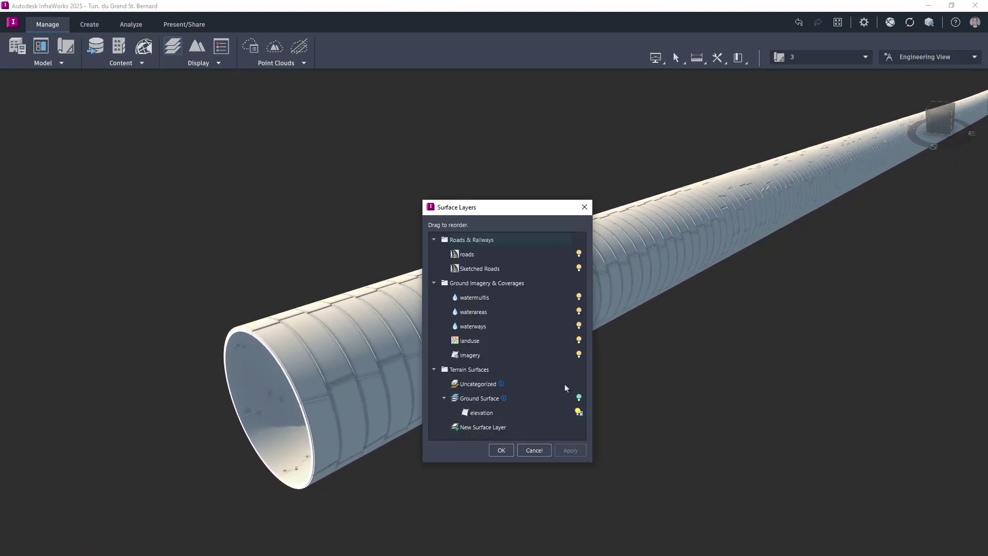
{"action": "left_click", "coordinate": [570, 452]}
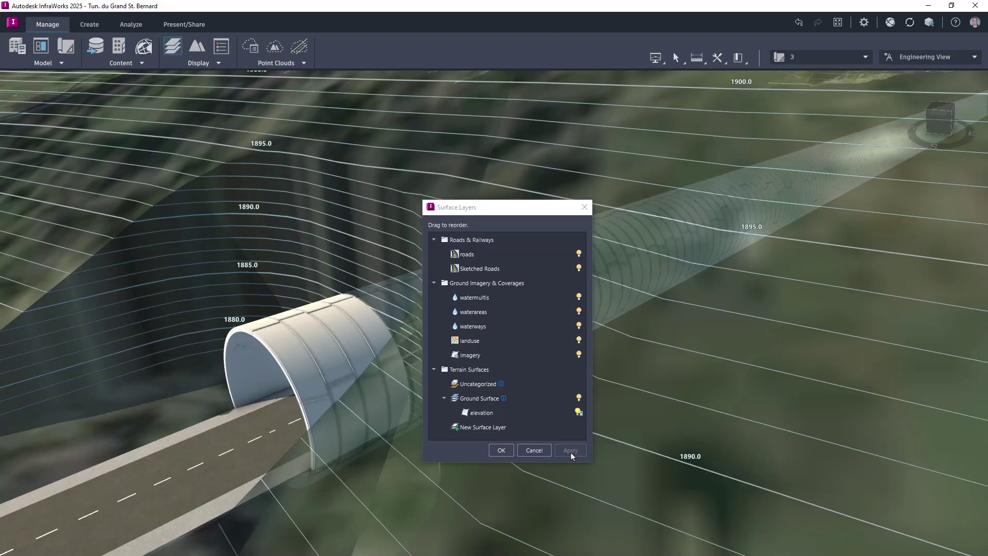
{"action": "left_click", "coordinate": [504, 451]}
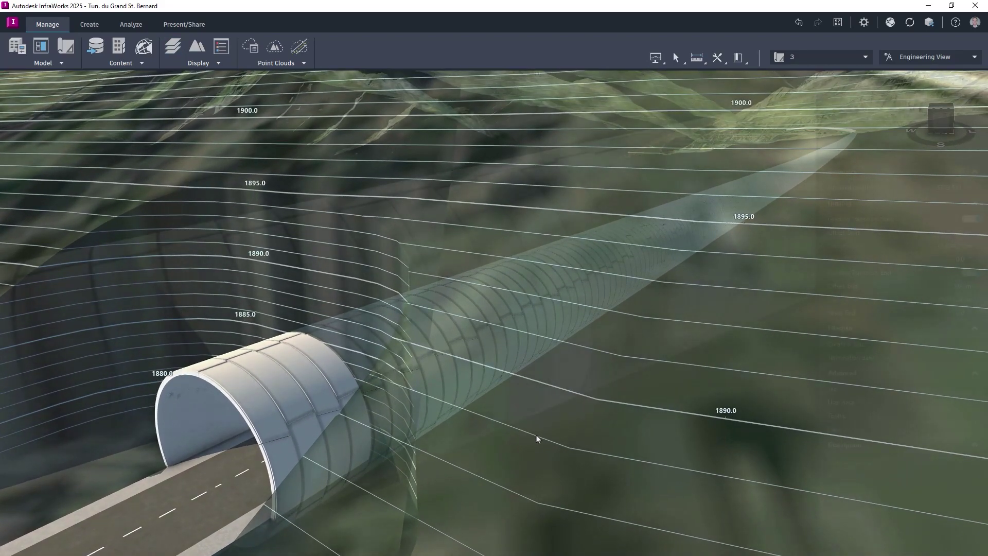
{"action": "scroll", "coordinate": [562, 300], "scroll_direction": "up", "scroll_amount": 5}
Select tunnel Region 1 and turn on Stagger segment seams.
{"action": "left_click", "coordinate": [562, 300]}
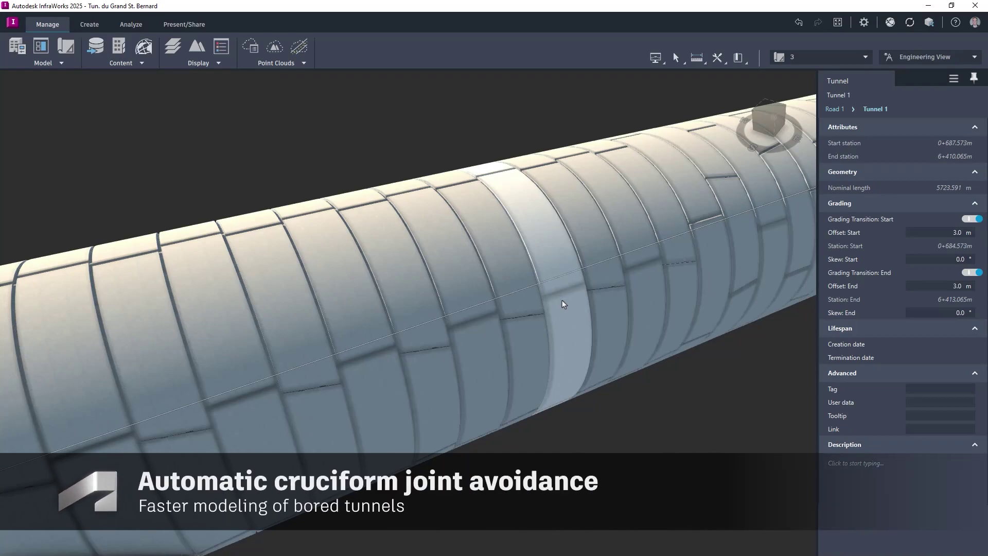
{"action": "left_click", "coordinate": [562, 304]}
{"action": "scroll", "coordinate": [860, 417], "scroll_direction": "down", "scroll_amount": 3}
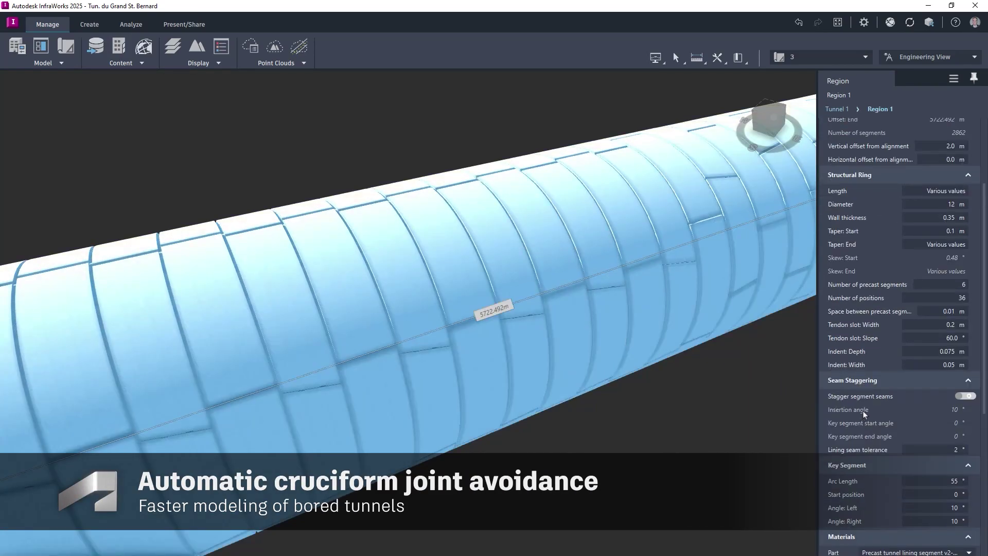
{"action": "left_click", "coordinate": [965, 397]}
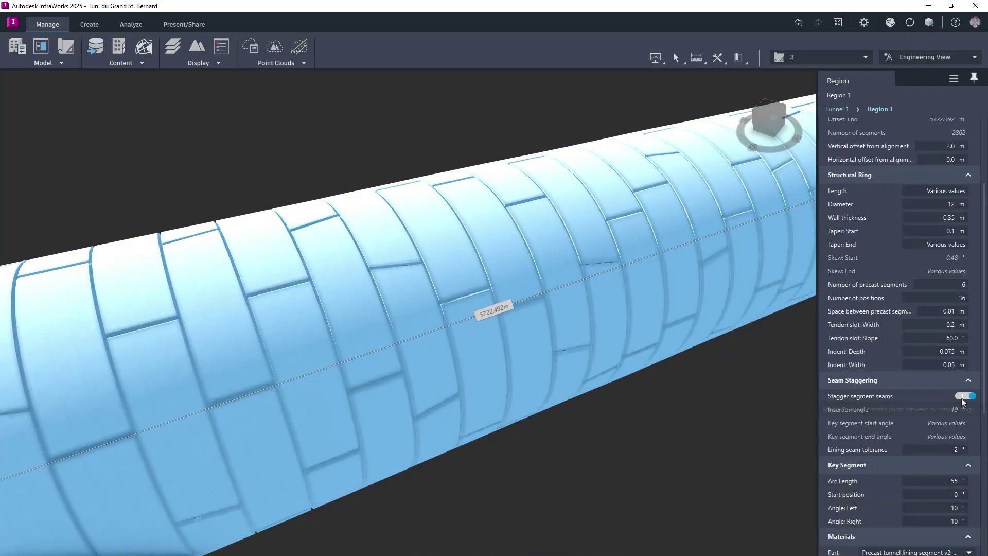
View the ring family in the Droite side elevation, then orbit its 3D view.
{"action": "key", "text": "Escape"}
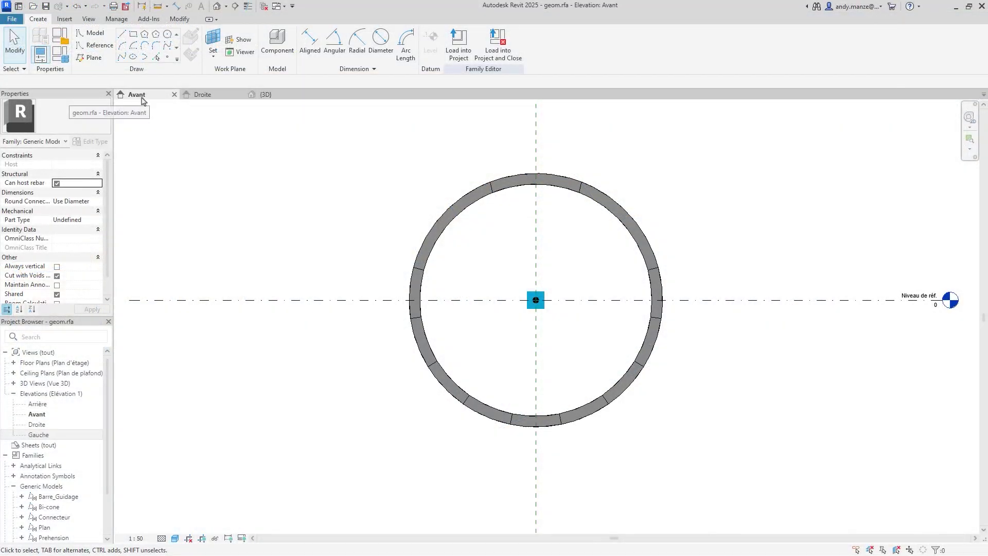
{"action": "left_click", "coordinate": [208, 96]}
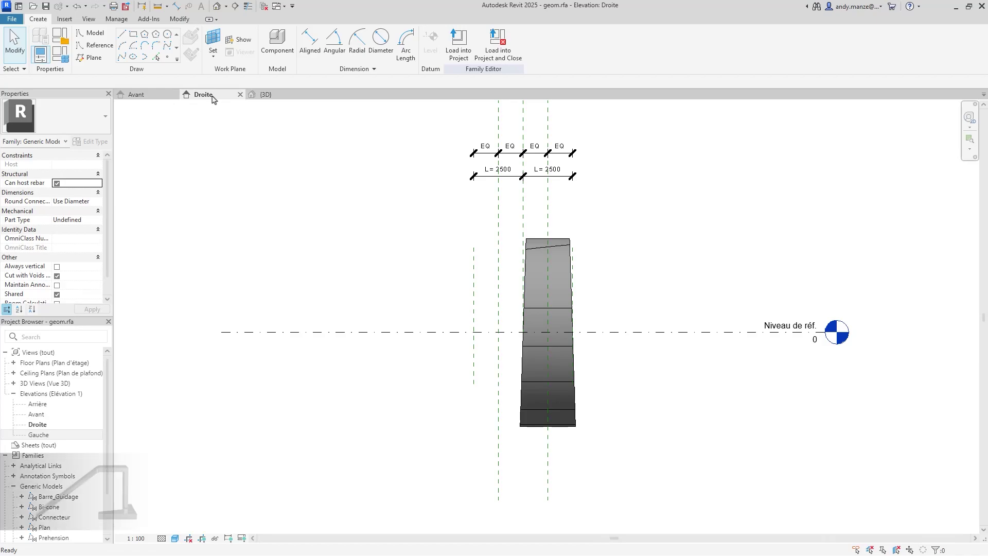
{"action": "left_click", "coordinate": [271, 94]}
{"action": "mouse_move", "coordinate": [423, 203]}
{"action": "middle_mouse_down", "text": "shift"}
{"action": "mouse_move", "coordinate": [496, 343]}
{"action": "mouse_move", "coordinate": [376, 164]}
{"action": "mouse_move", "coordinate": [552, 348]}
{"action": "middle_mouse_up", "text": "shift"}
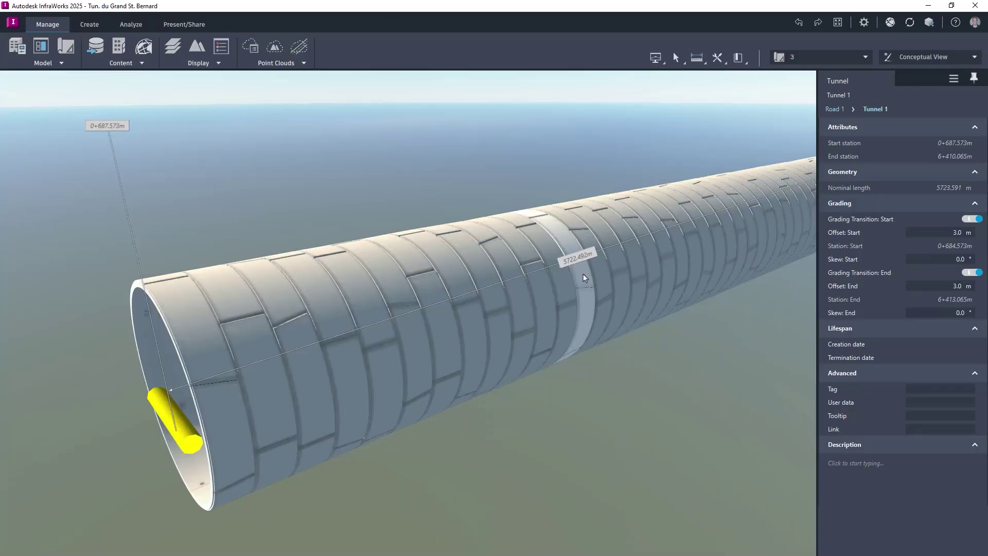
Set the selected tunnel region's ring type to RFA Bored Ring.
{"action": "left_click", "coordinate": [583, 275]}
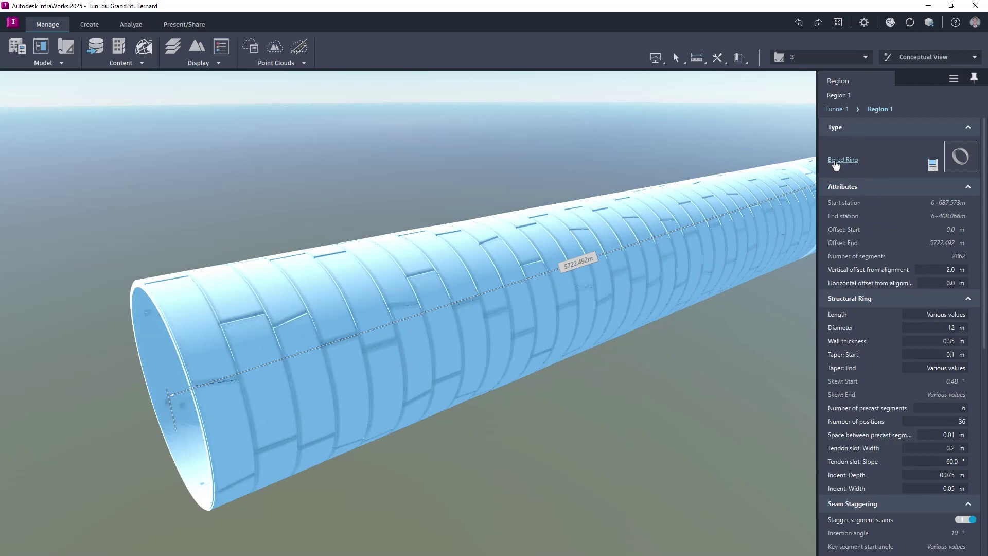
{"action": "left_click", "coordinate": [833, 162]}
{"action": "left_click", "coordinate": [755, 252]}
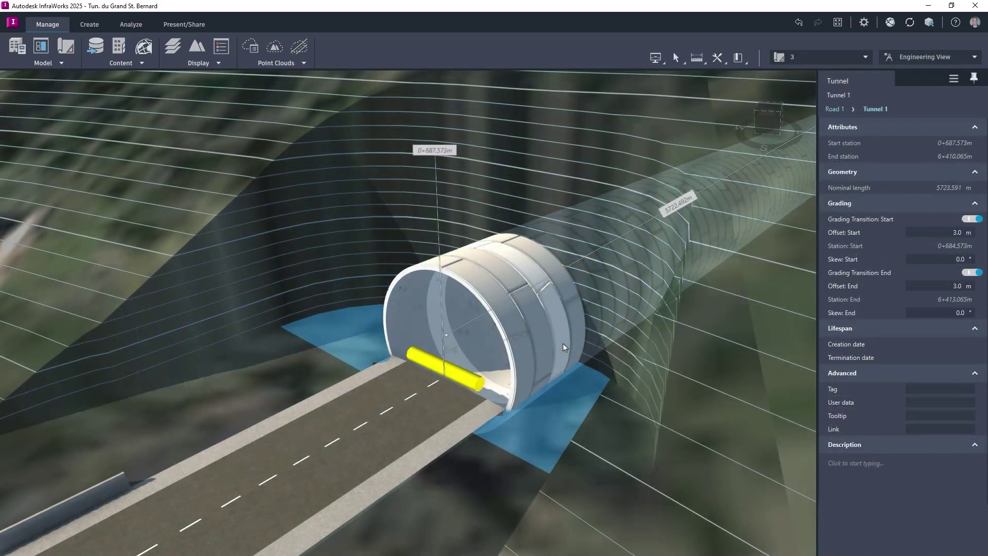
Add a portal with -2.0 offset, thickness 2, and top, left and right extensions of 3.
{"action": "right_click", "coordinate": [562, 345]}
{"action": "mouse_move", "coordinate": [599, 394]}
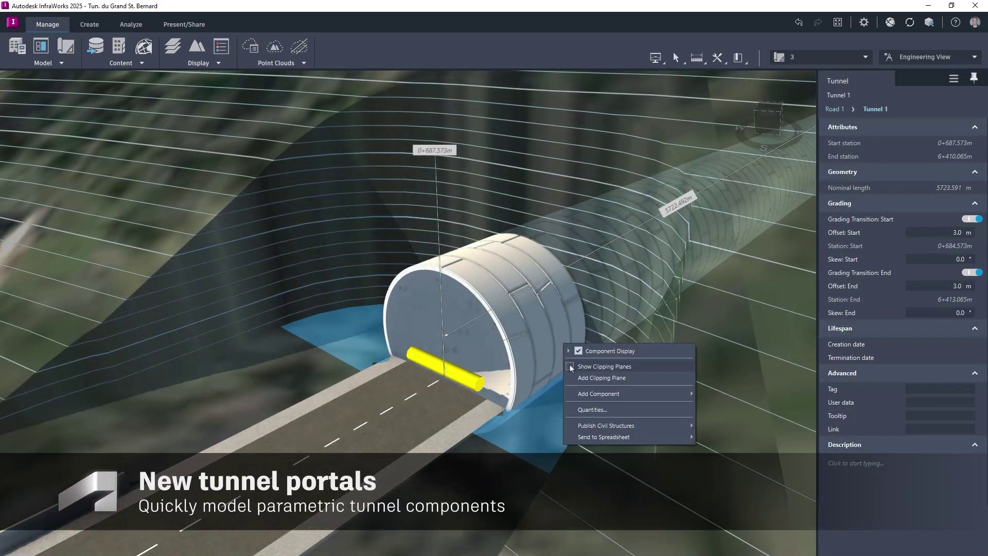
{"action": "left_click", "coordinate": [712, 394]}
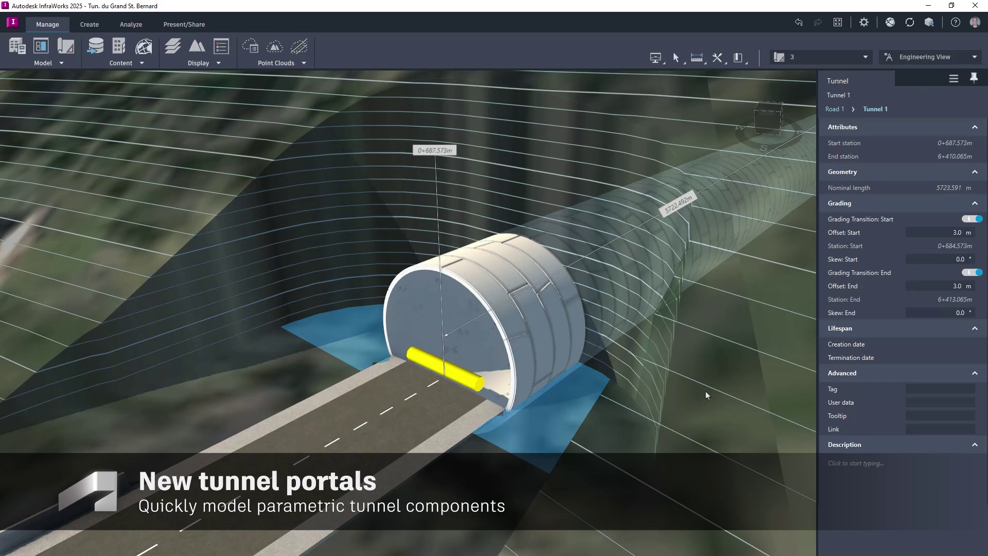
{"action": "left_click", "coordinate": [959, 218]}
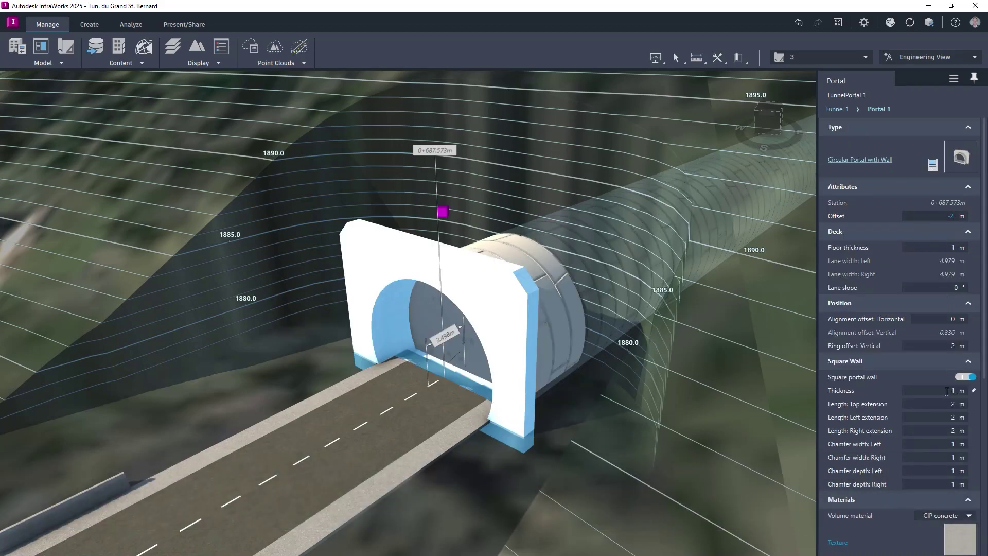
{"action": "type", "text": "2.02.0"}
{"action": "left_click", "coordinate": [951, 403]}
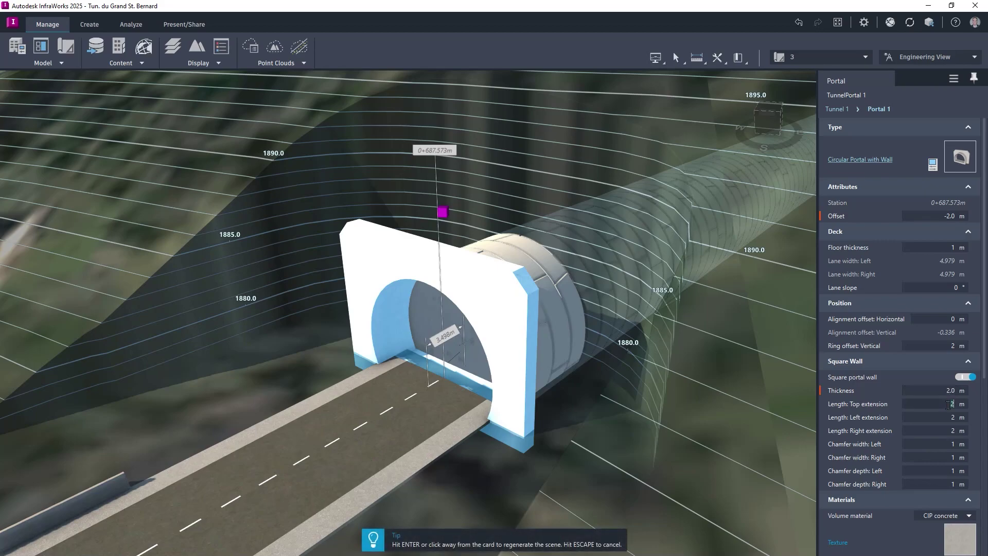
{"action": "left_click", "coordinate": [952, 417]}
{"action": "left_click", "coordinate": [951, 429]}
{"action": "type", "text": "3"}
{"action": "key", "text": "Return"}
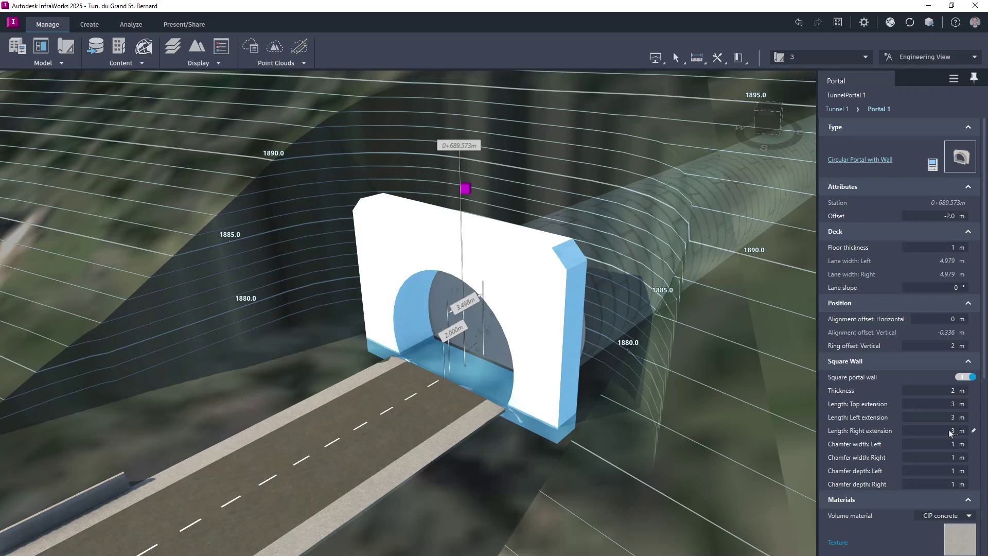
{"action": "middle_click_drag", "start_coordinate": [693, 397], "coordinate": [739, 368], "text": "shift"}
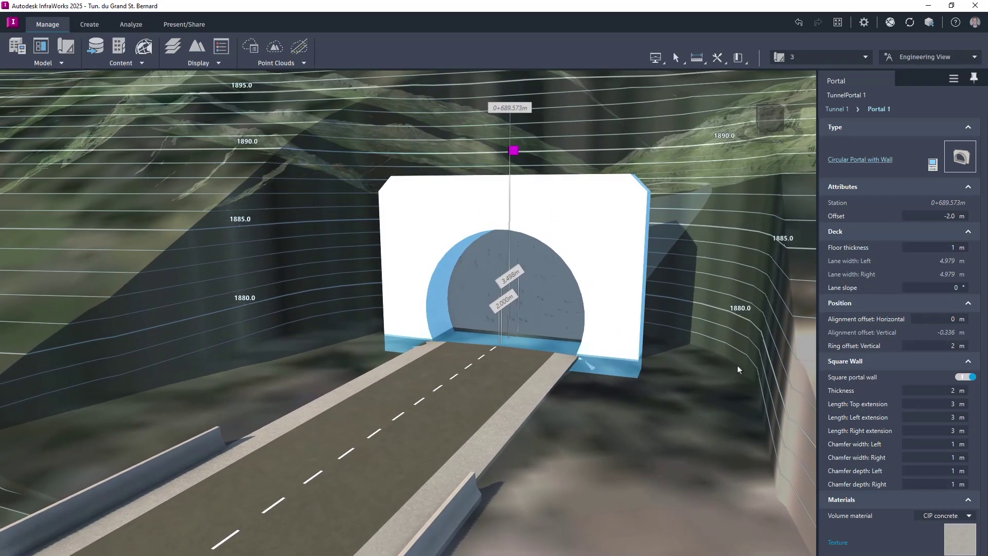
{"action": "left_click", "coordinate": [737, 365]}
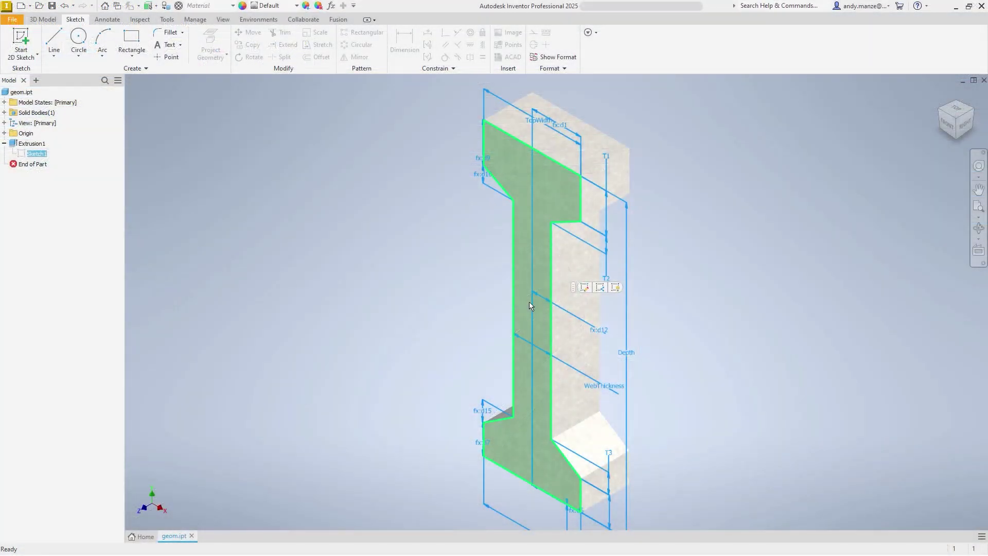
Save the I-beam part under the name 'AJM Girder' in the Girder folder.
{"action": "mouse_move", "coordinate": [529, 306]}
{"action": "left_mouse_down"}
{"action": "mouse_move", "coordinate": [590, 292]}
{"action": "mouse_move", "coordinate": [590, 243]}
{"action": "left_mouse_up"}
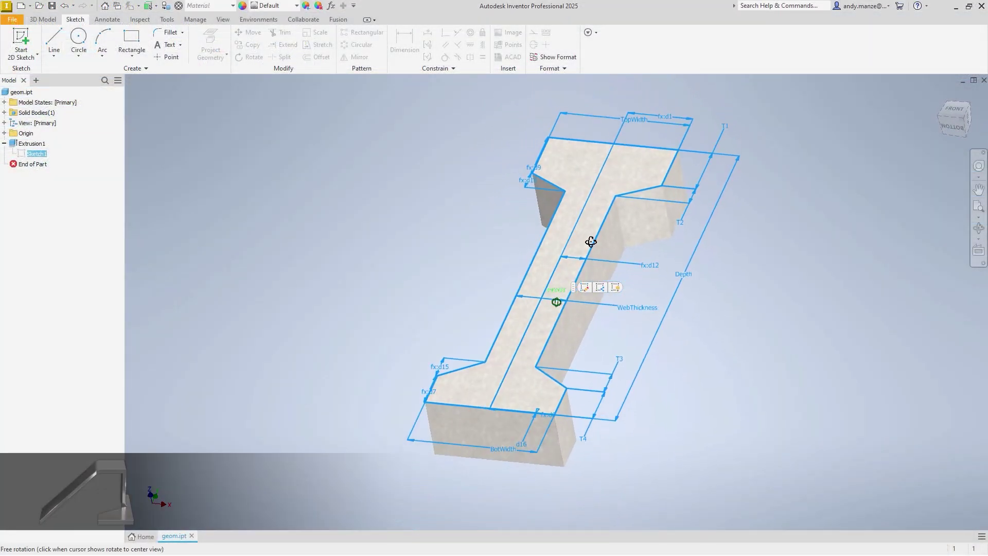
{"action": "left_click", "coordinate": [12, 19]}
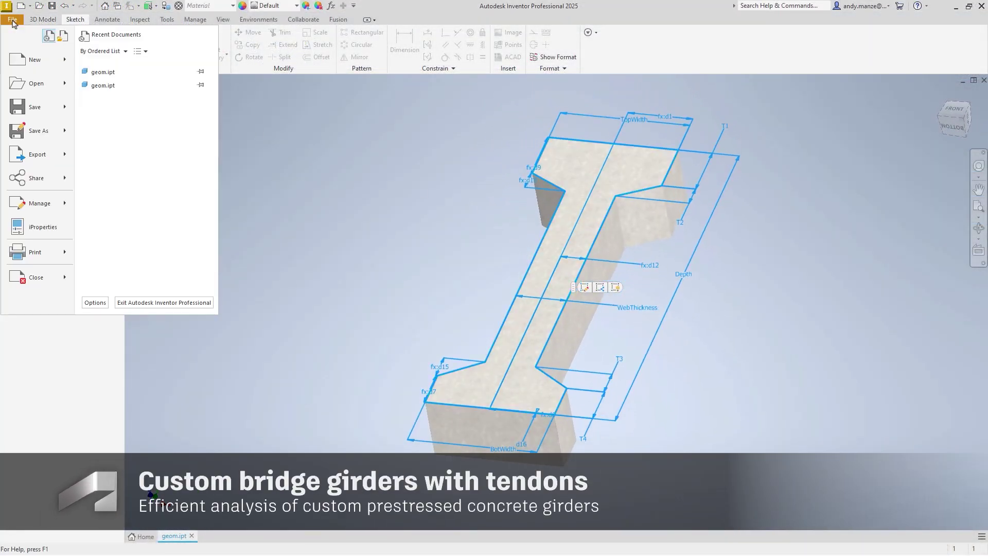
{"action": "left_click", "coordinate": [31, 130]}
{"action": "double_click", "coordinate": [498, 323]}
{"action": "type", "text": "AJM Girder"}
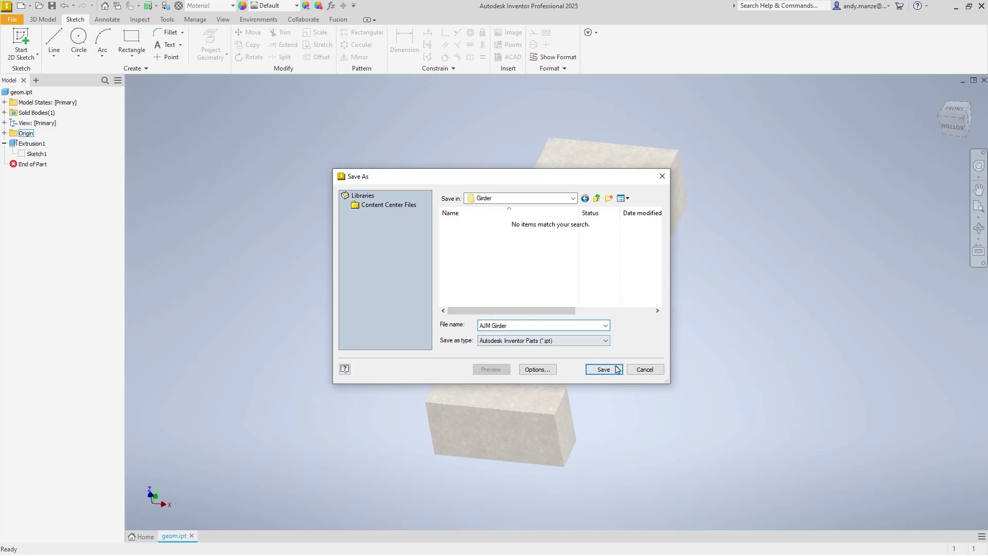
{"action": "left_click", "coordinate": [603, 369]}
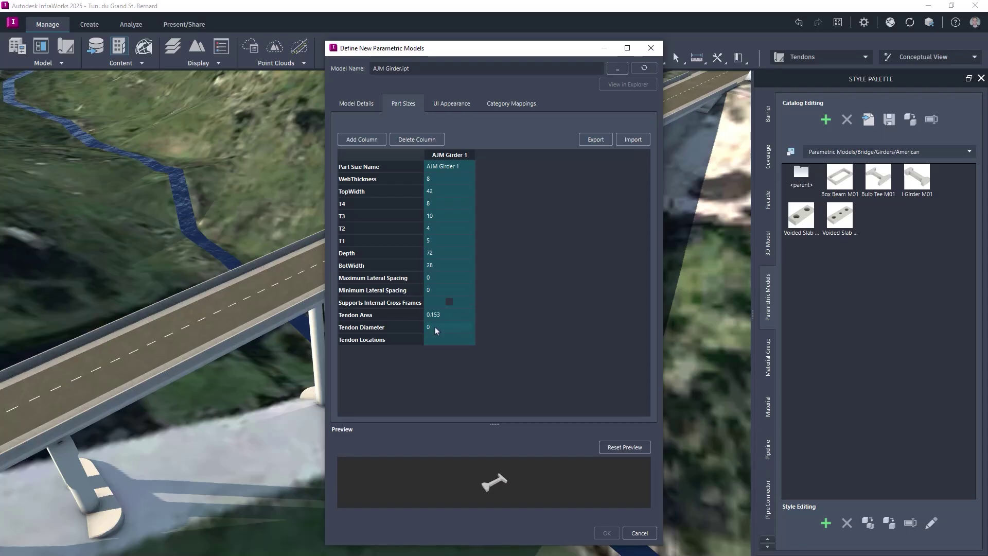
Enter tendon diameter 0.5, paste the tendon location coordinates, and confirm with OK.
{"action": "double_click", "coordinate": [436, 330]}
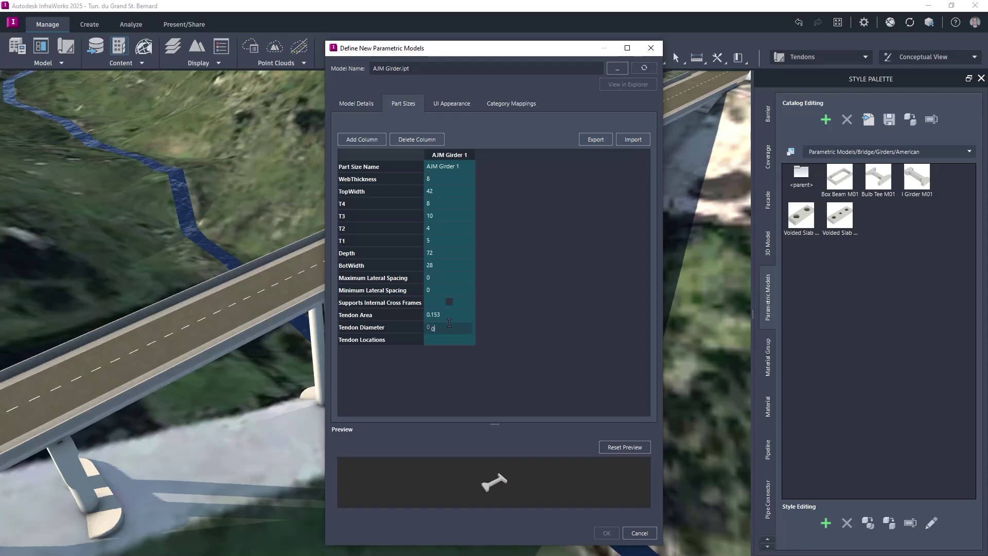
{"action": "left_click", "coordinate": [455, 343]}
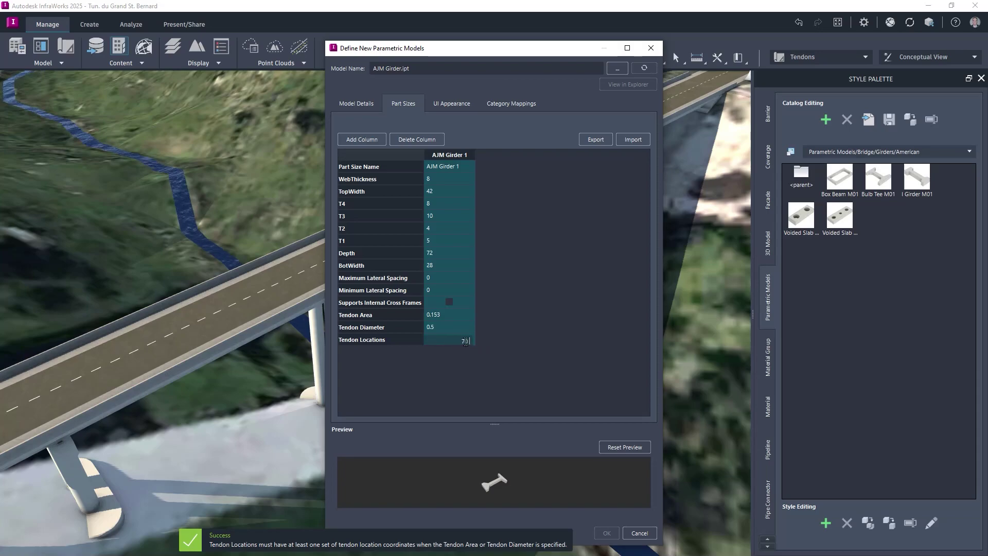
{"action": "key", "text": "ctrl+v"}
{"action": "mouse_move", "coordinate": [646, 160]}
{"action": "left_mouse_down"}
{"action": "mouse_move", "coordinate": [651, 357]}
{"action": "mouse_move", "coordinate": [643, 159]}
{"action": "left_mouse_up"}
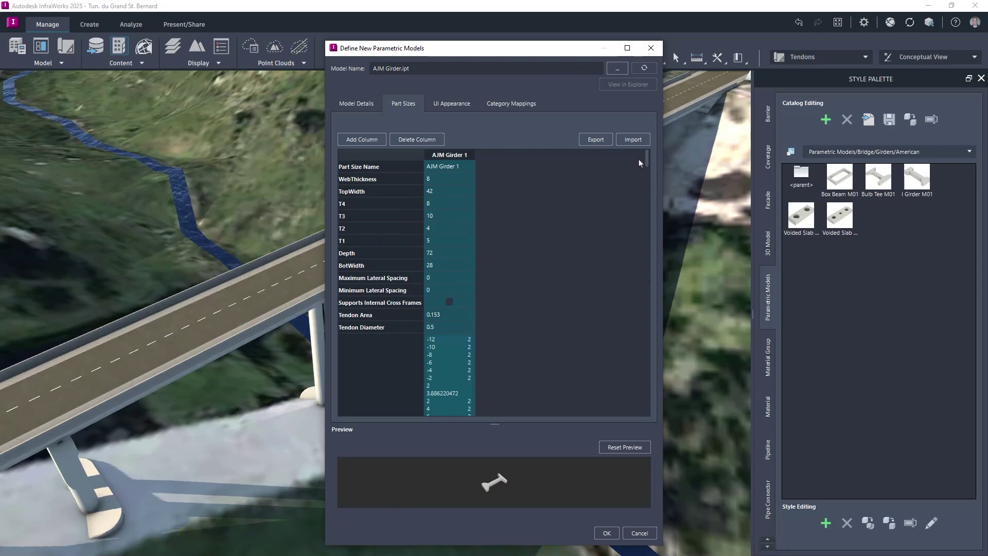
{"action": "left_click", "coordinate": [607, 533]}
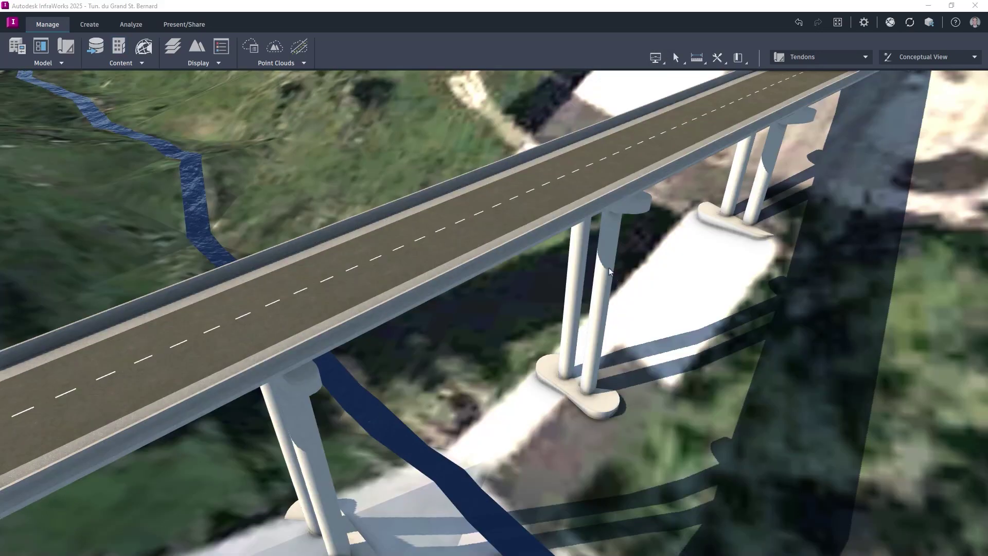
Switch the front girder to AJM Girder 1 and apply it to all girders in the group.
{"action": "left_click", "coordinate": [610, 270]}
{"action": "left_click", "coordinate": [550, 230]}
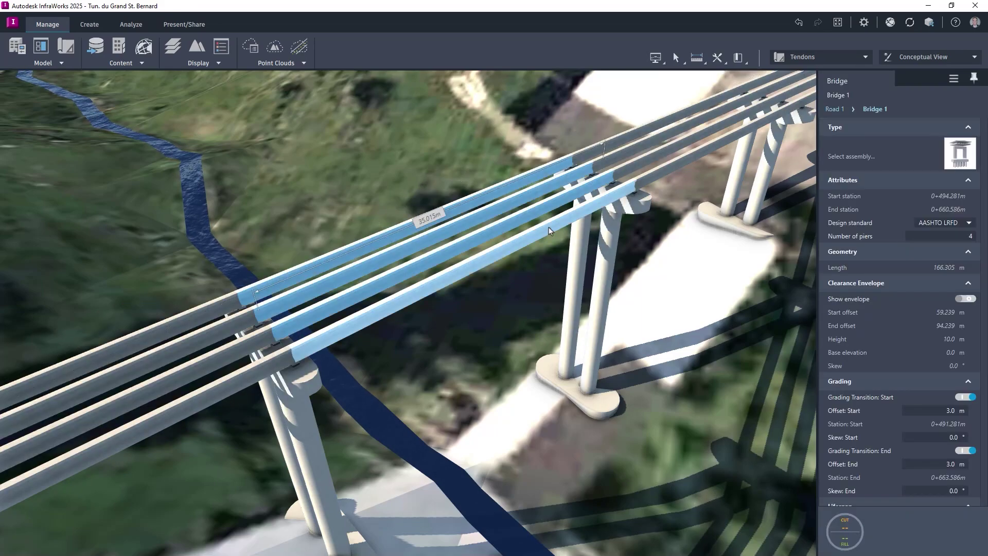
{"action": "left_click", "coordinate": [549, 230]}
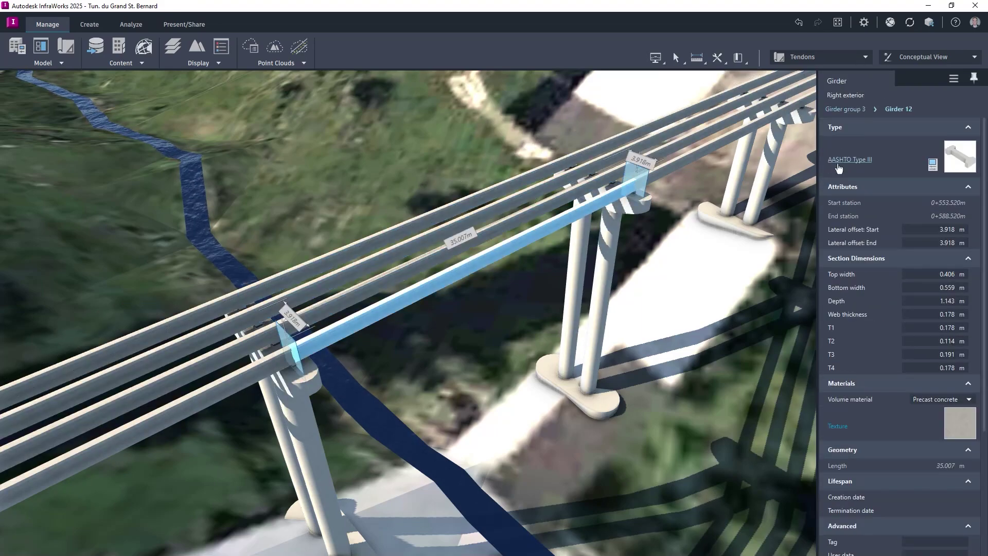
{"action": "left_click", "coordinate": [834, 164]}
{"action": "left_click", "coordinate": [756, 208]}
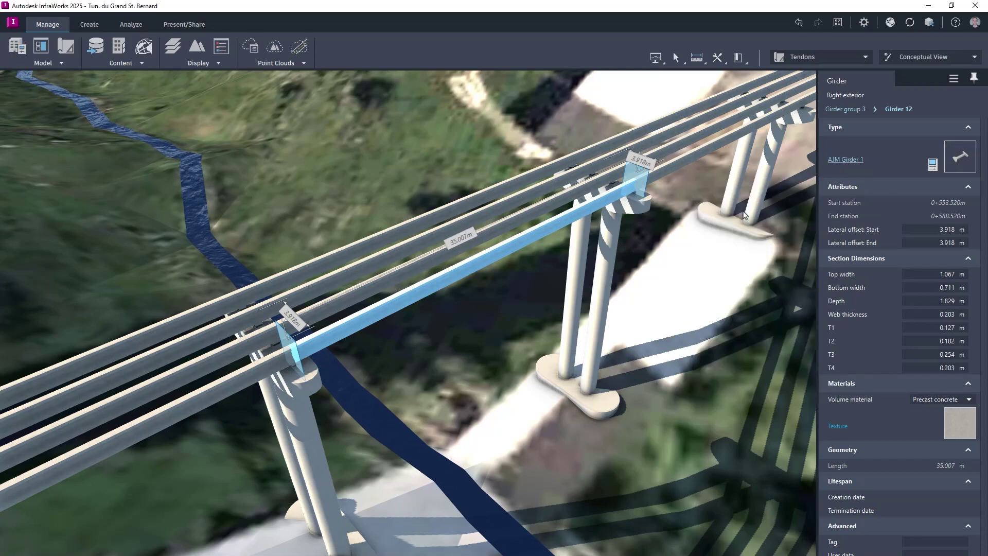
{"action": "right_click", "coordinate": [577, 224]}
{"action": "mouse_move", "coordinate": [591, 244]}
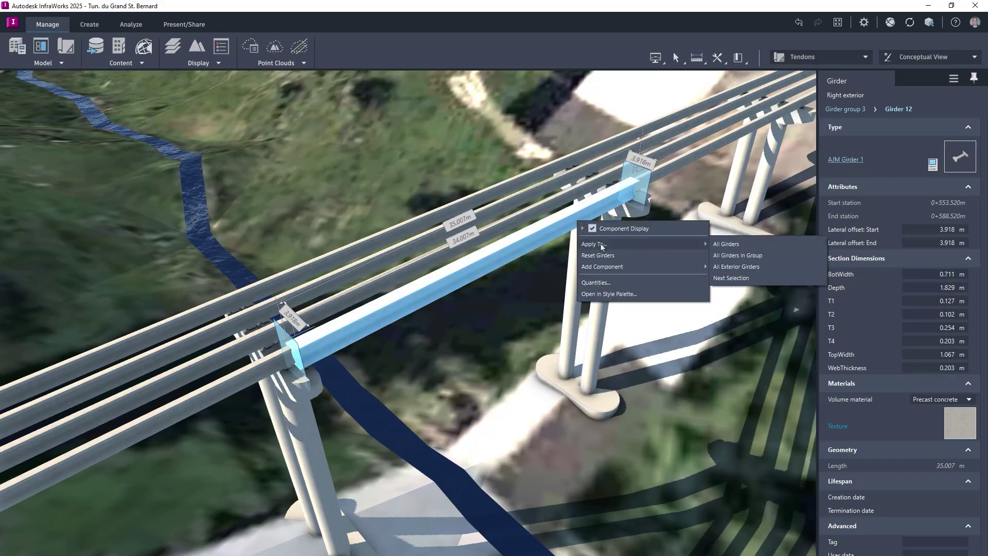
{"action": "left_click", "coordinate": [724, 243]}
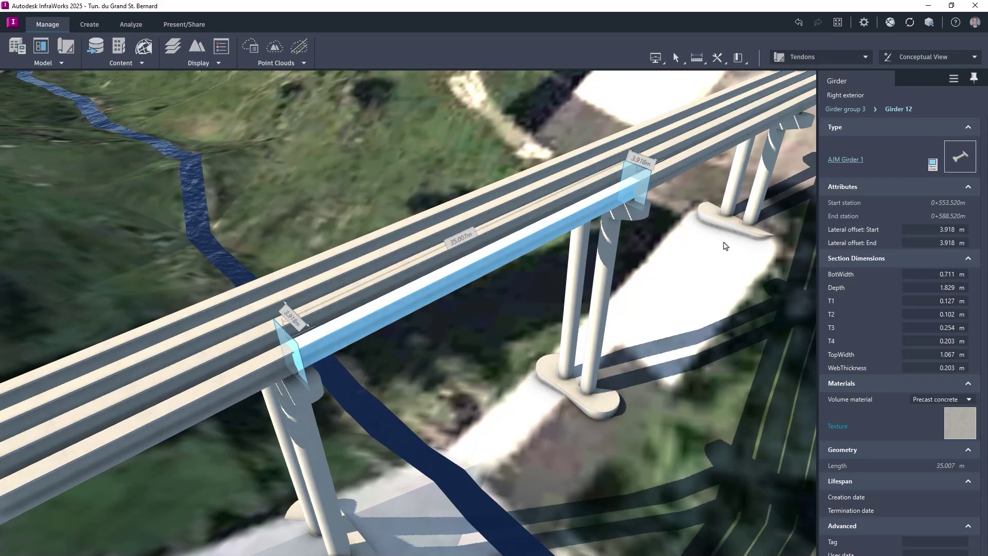
{"action": "left_click", "coordinate": [131, 25]}
Run Line Girder Analysis, then open interior girder 10's design report.
{"action": "left_click", "coordinate": [122, 63]}
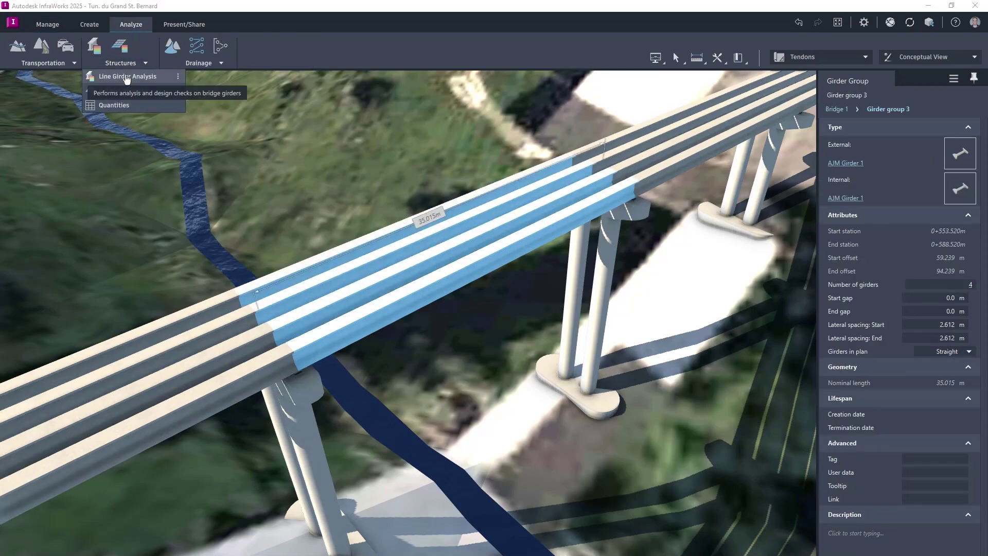
{"action": "left_click", "coordinate": [124, 75]}
{"action": "left_click", "coordinate": [947, 530]}
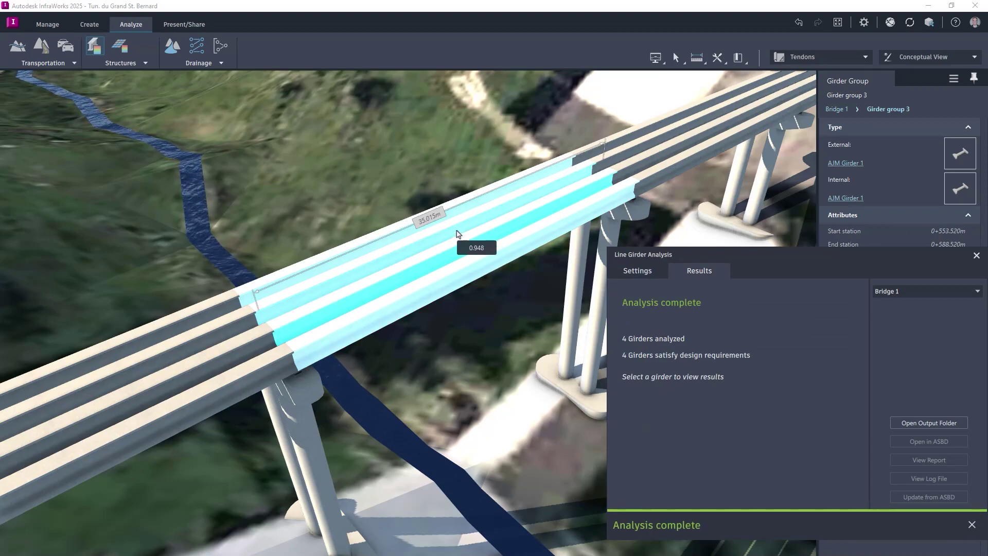
{"action": "left_click", "coordinate": [456, 233]}
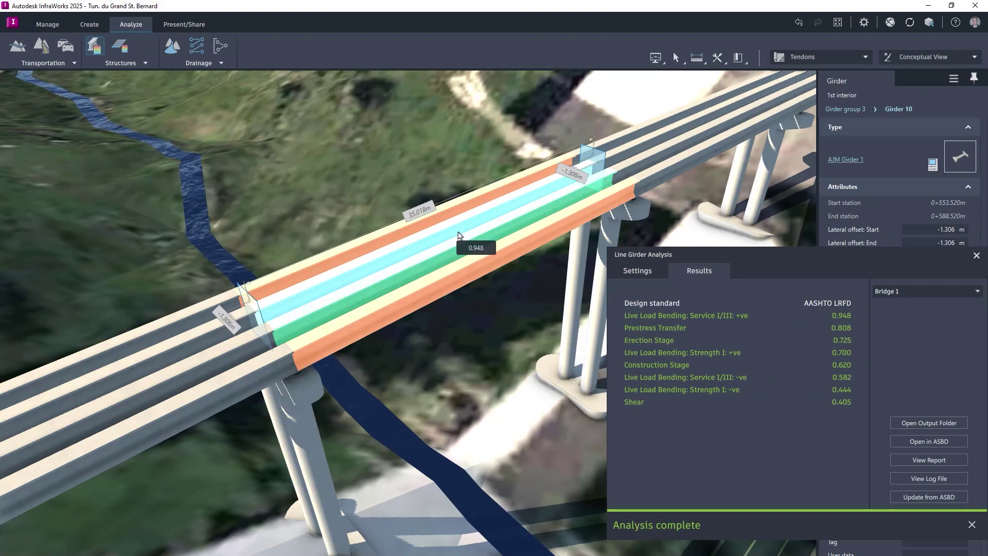
{"action": "left_click", "coordinate": [902, 463]}
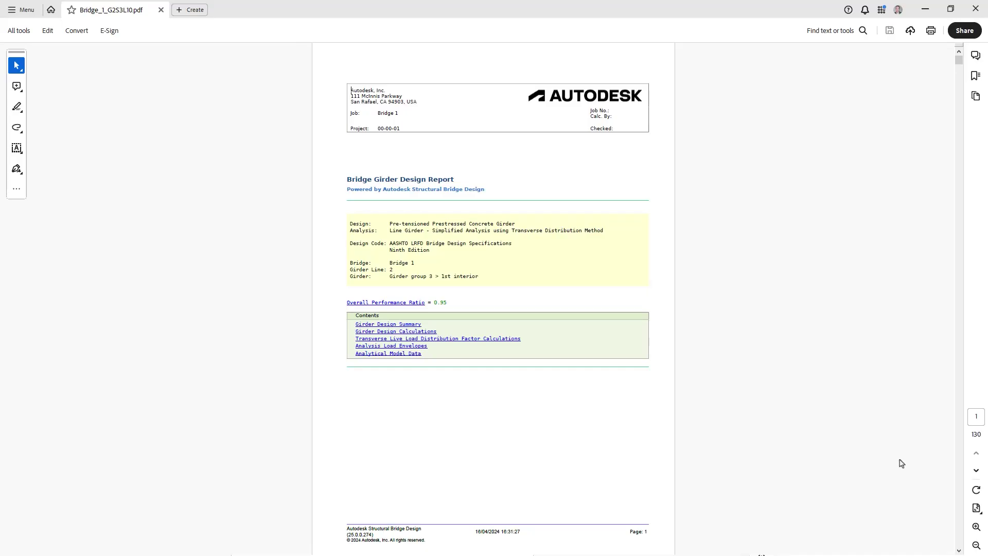
Jump to the report's Girder Design Summary and Girder Design Calculations sections.
{"action": "left_click", "coordinate": [415, 325]}
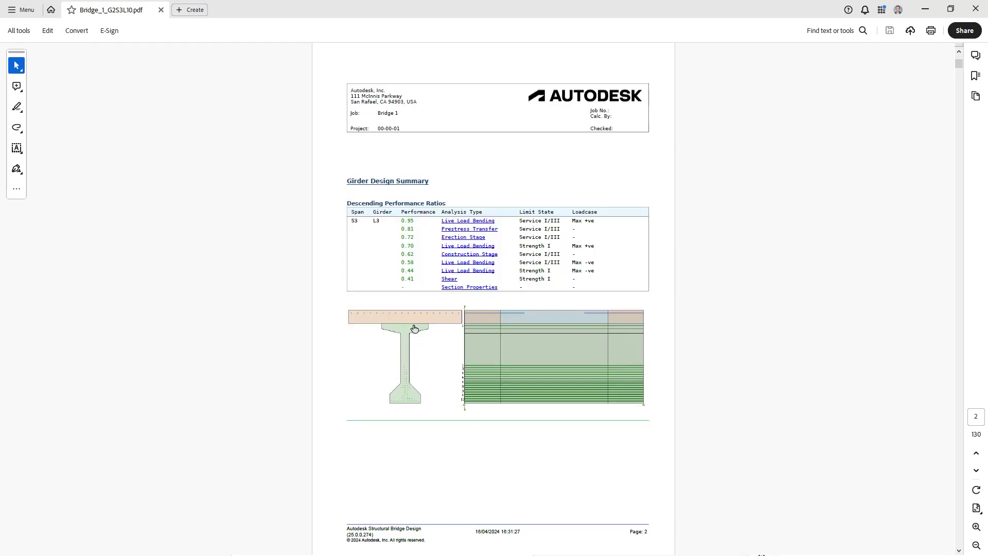
{"action": "left_click", "coordinate": [492, 224]}
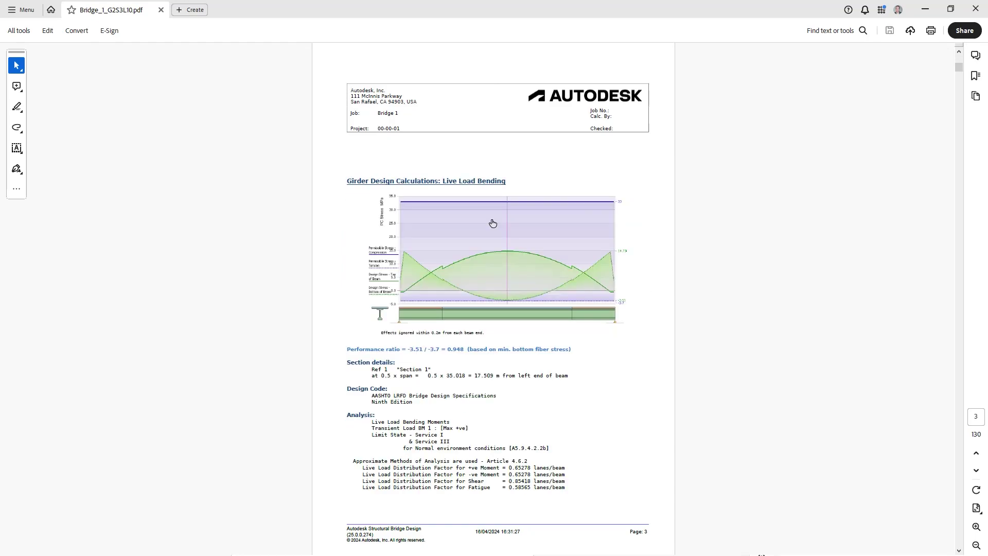
{"action": "scroll", "coordinate": [489, 221], "scroll_direction": "down", "scroll_amount": 3}
{"action": "scroll", "coordinate": [489, 222], "scroll_direction": "down", "scroll_amount": 4}
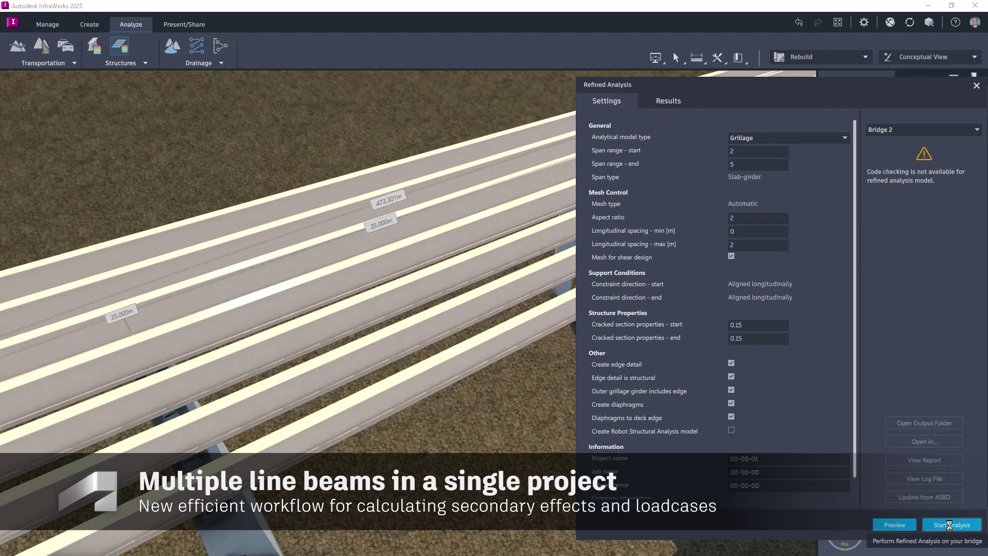
Run the Bridge 2 grillage refined analysis and send its analytical model to Structural Bridge Design.
{"action": "left_click", "coordinate": [950, 525]}
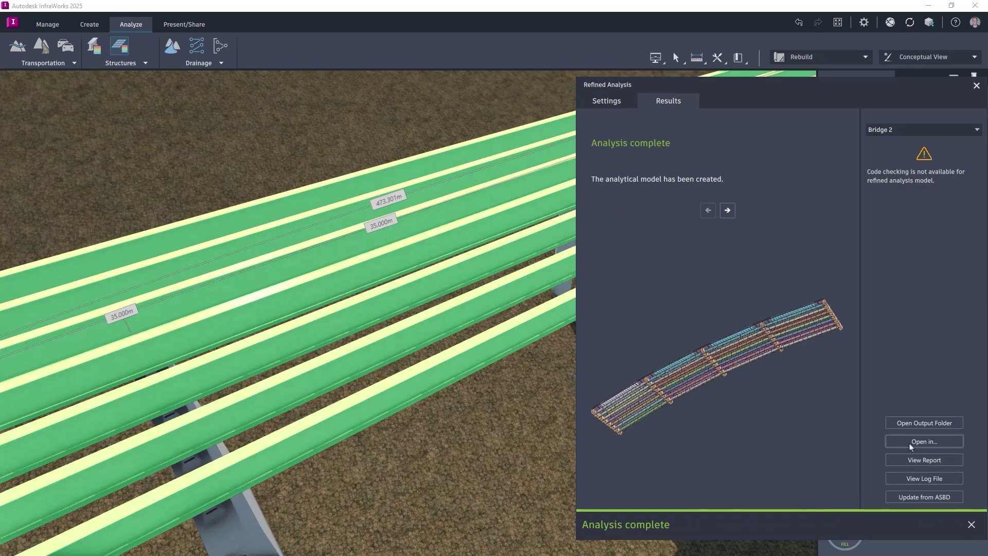
{"action": "left_click", "coordinate": [924, 441]}
{"action": "left_click", "coordinate": [921, 474]}
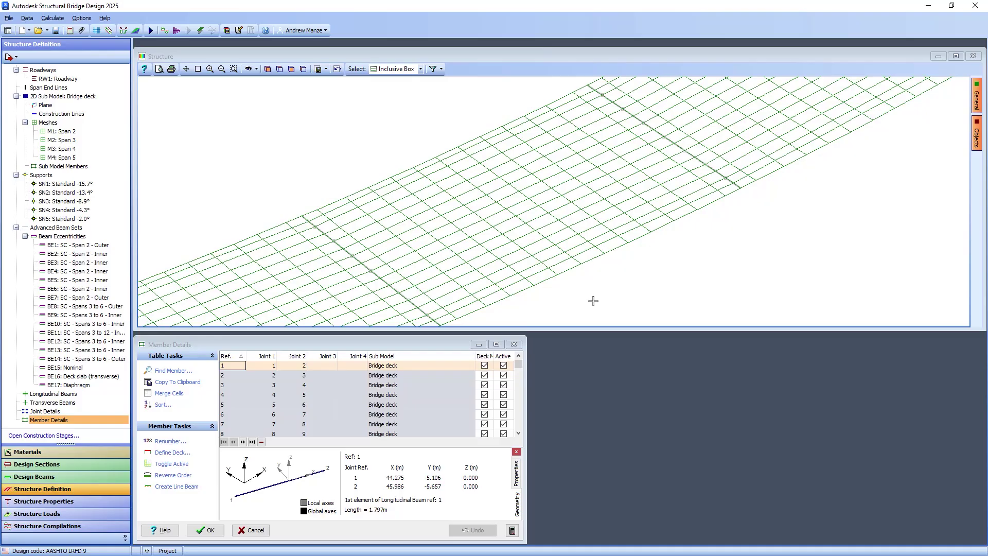
Turn three selected longitudinal deck members into line beams LB1, LB2 and LB3, then close Member Details.
{"action": "left_click", "coordinate": [162, 487]}
{"action": "left_click", "coordinate": [556, 282]}
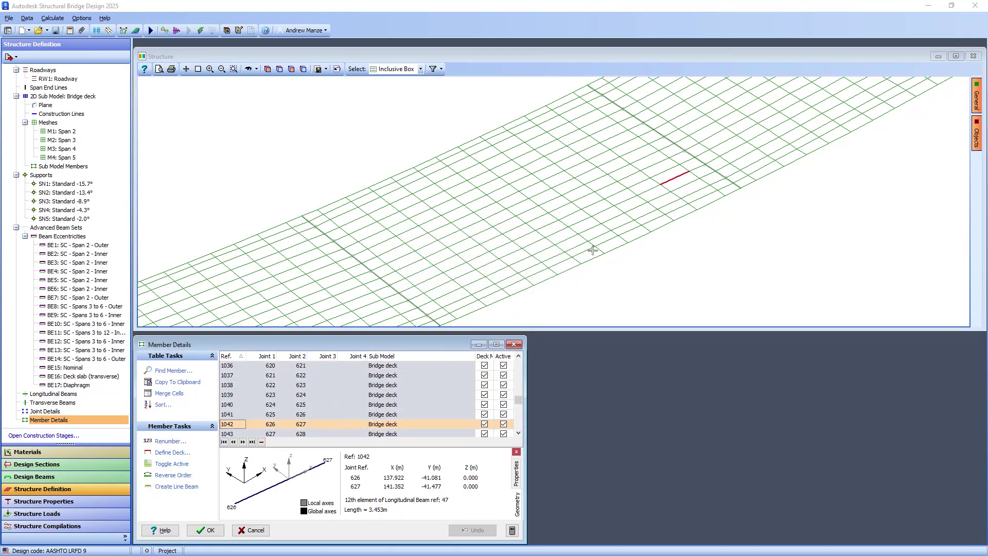
{"action": "left_click", "coordinate": [650, 169]}
{"action": "left_click", "coordinate": [176, 487]}
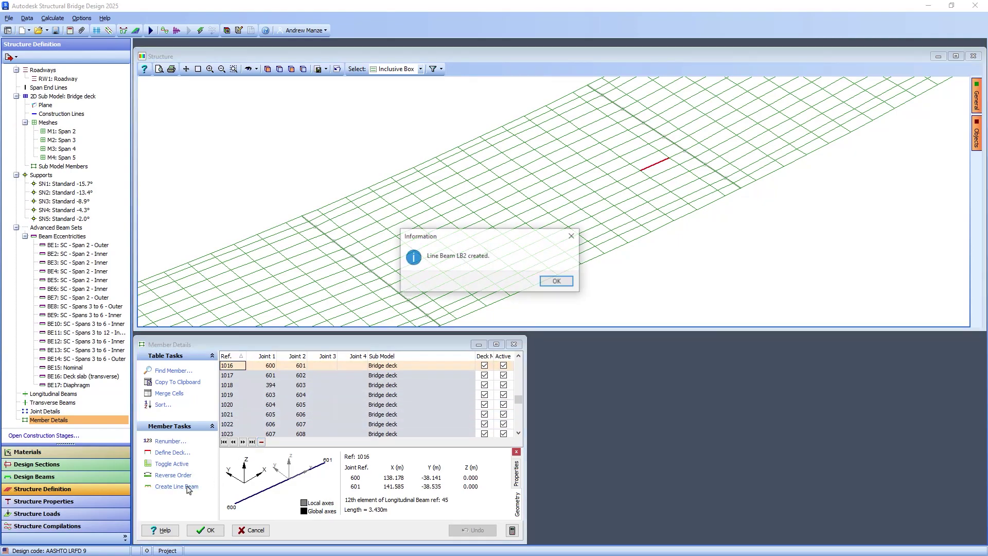
{"action": "left_click", "coordinate": [556, 281]}
{"action": "left_click", "coordinate": [633, 152]}
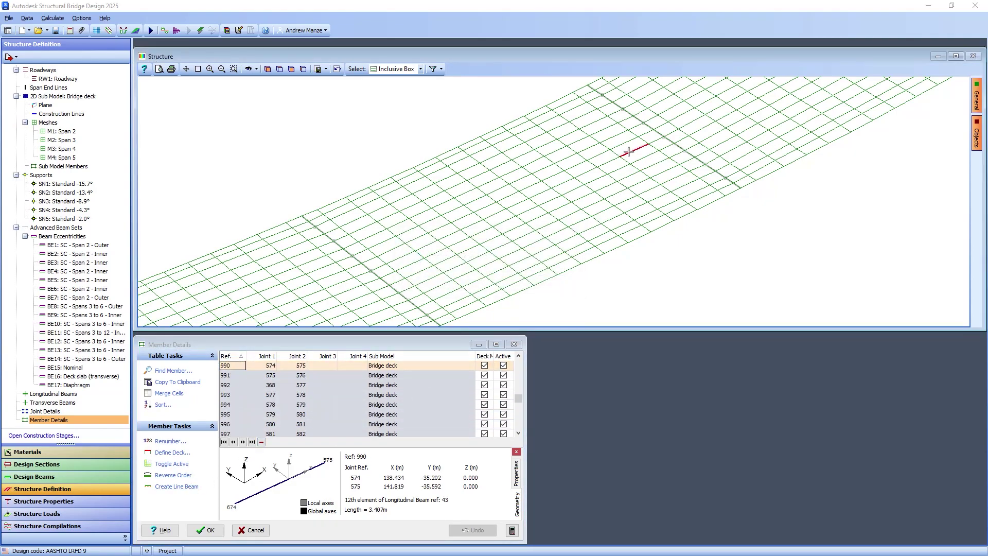
{"action": "left_click", "coordinate": [177, 488]}
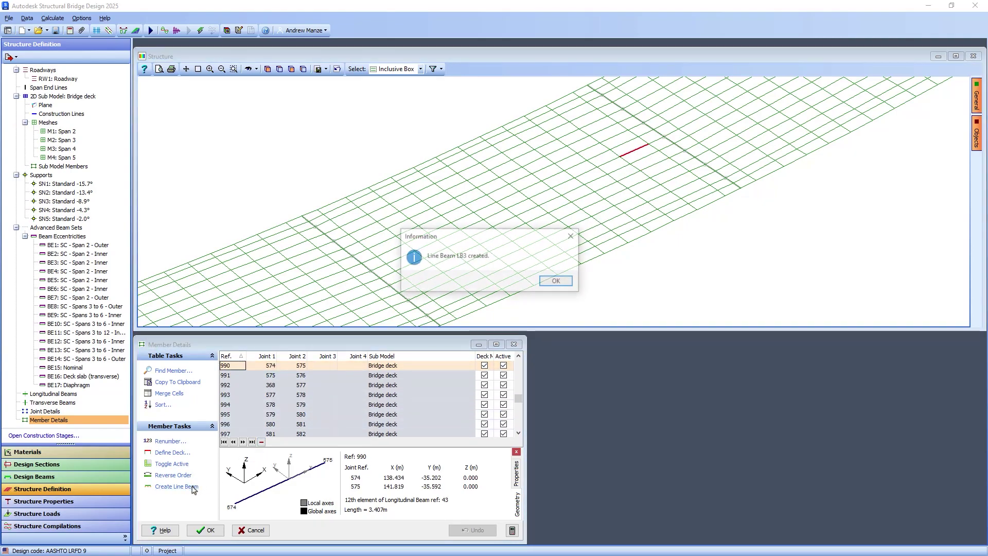
{"action": "left_click", "coordinate": [557, 281]}
{"action": "left_click", "coordinate": [212, 527]}
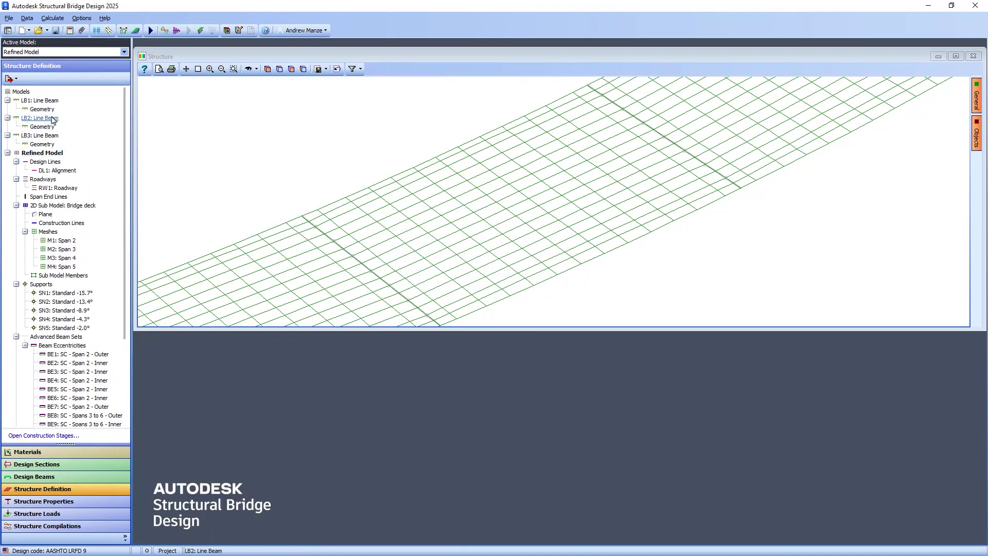
Review line beams LB1 and LB2, then analyze LB3 under dead and SDL loading.
{"action": "left_click", "coordinate": [37, 101]}
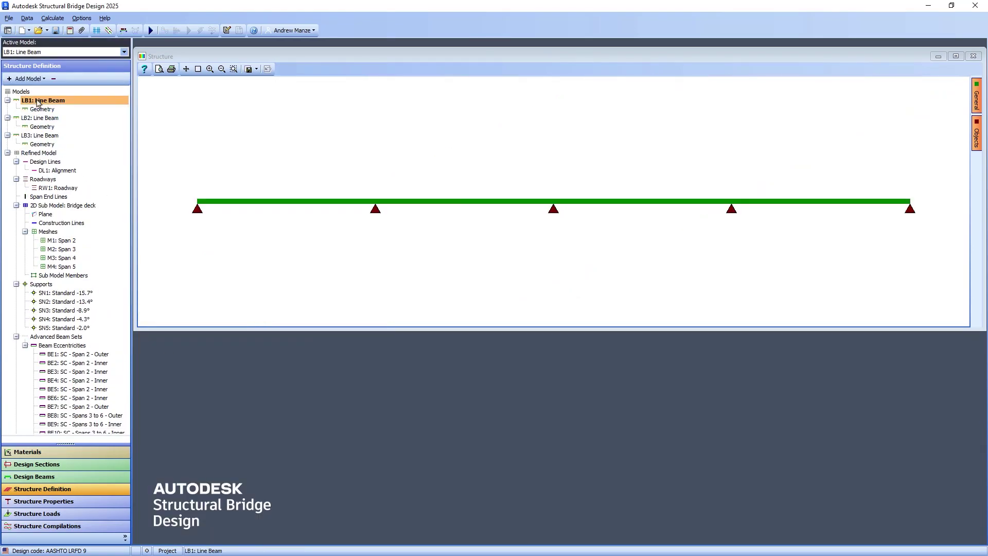
{"action": "left_click", "coordinate": [39, 118]}
{"action": "left_click", "coordinate": [42, 136]}
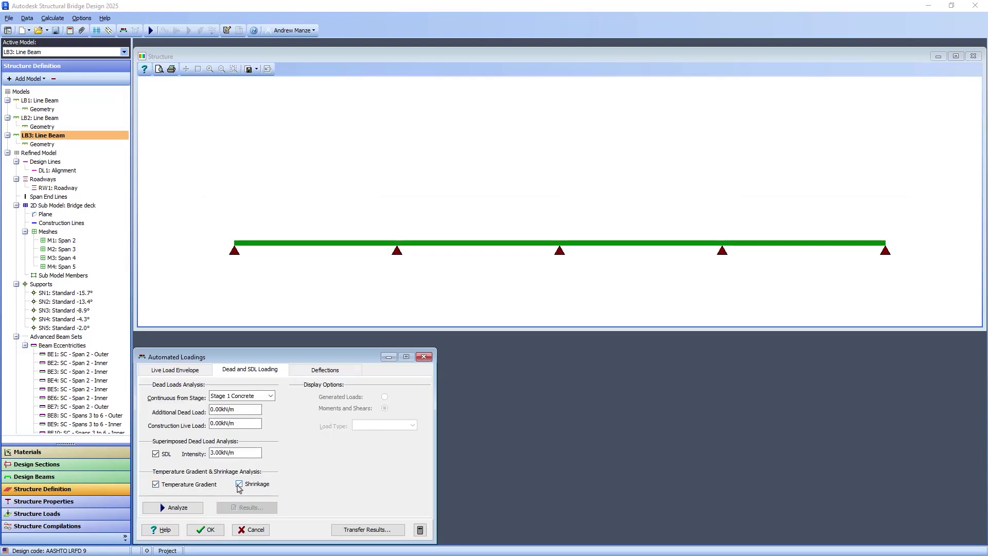
{"action": "left_click", "coordinate": [178, 508]}
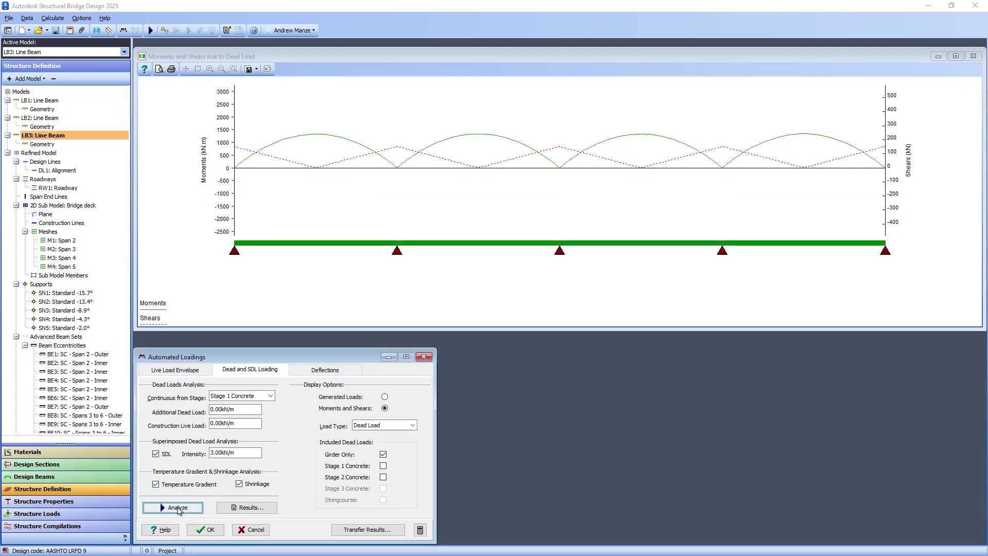